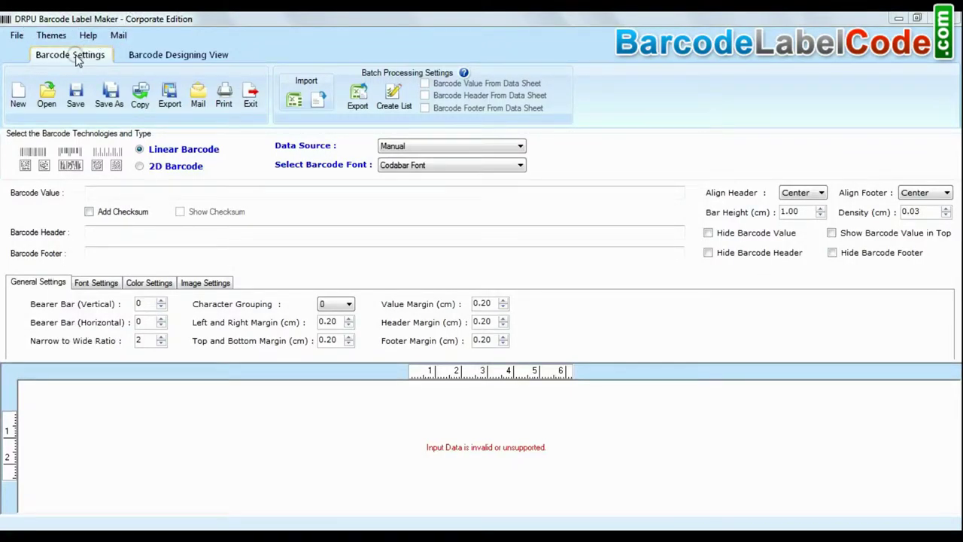
Briefly view the blank card design workspace, then return to the barcode settings
click(159, 57)
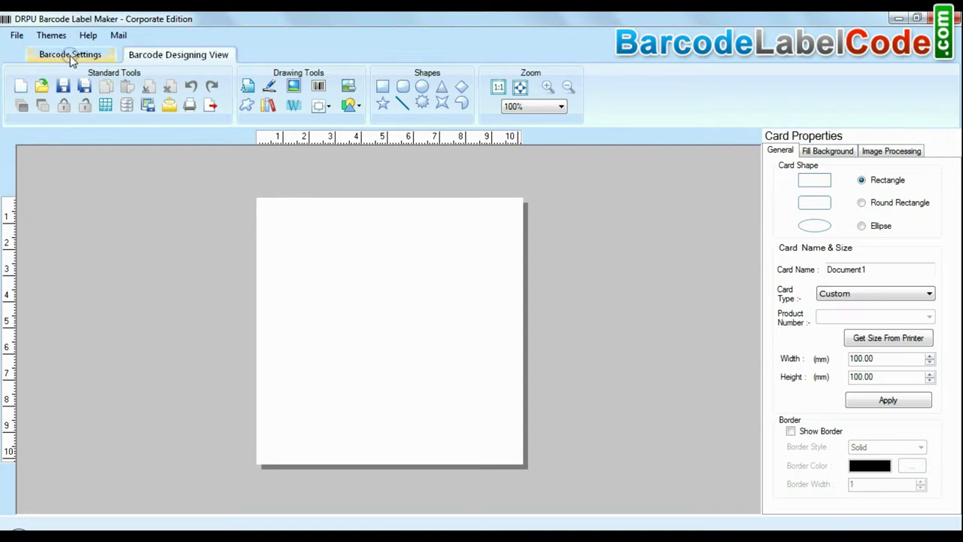
click(71, 56)
click(457, 165)
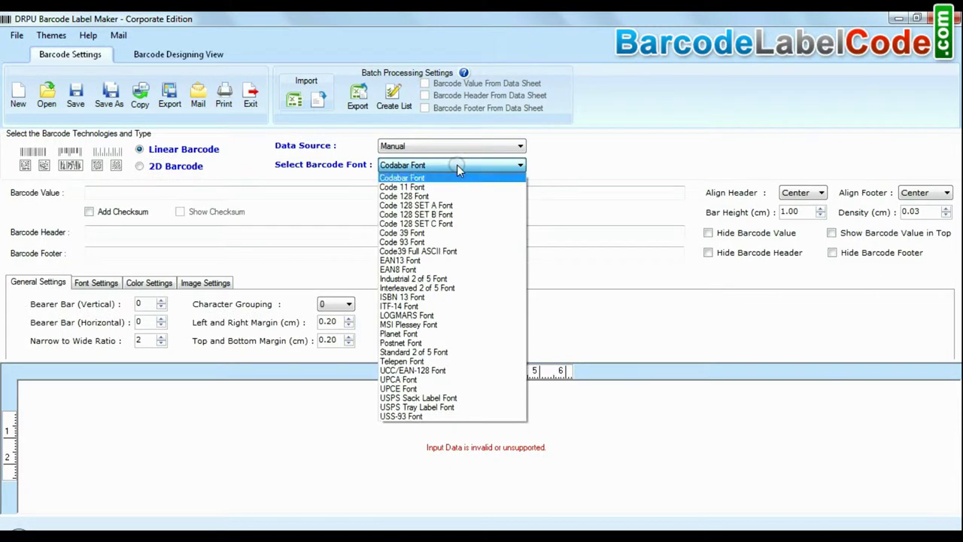
click(452, 269)
click(158, 192)
text(012555)
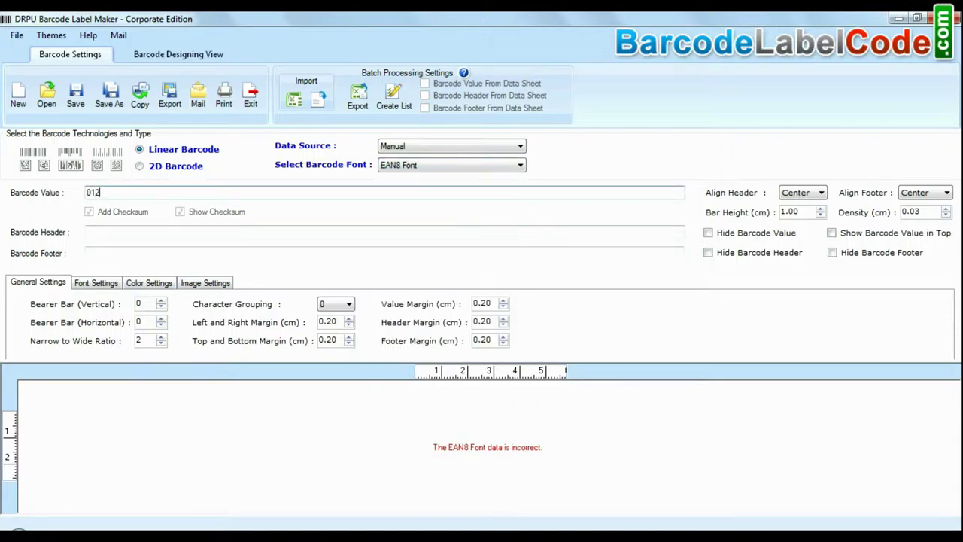
text(91)
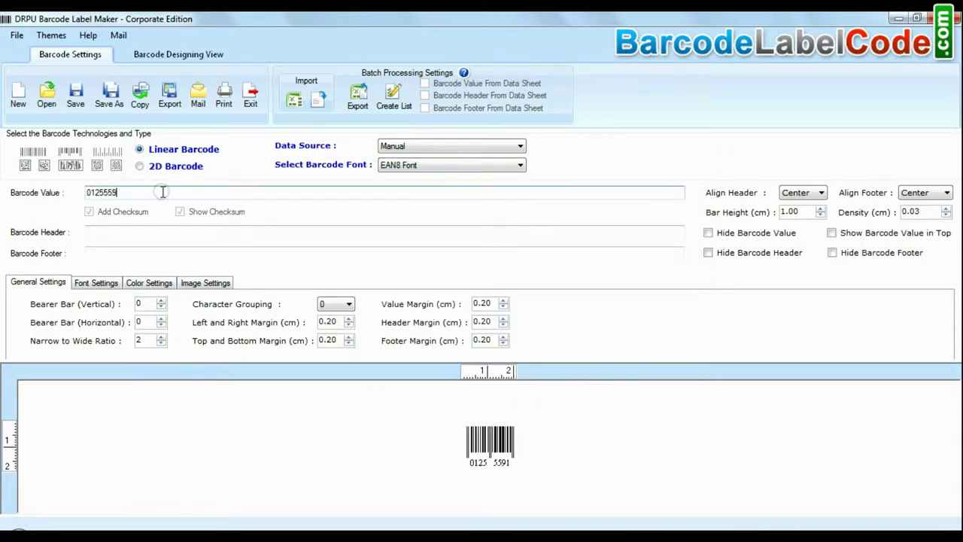
text(8)
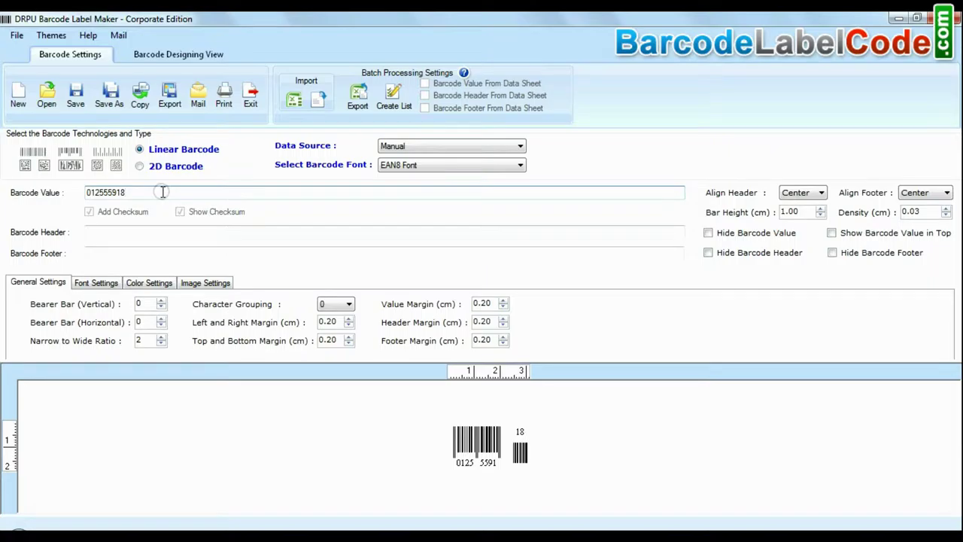
text(2230)
click(132, 233)
text(EAN)
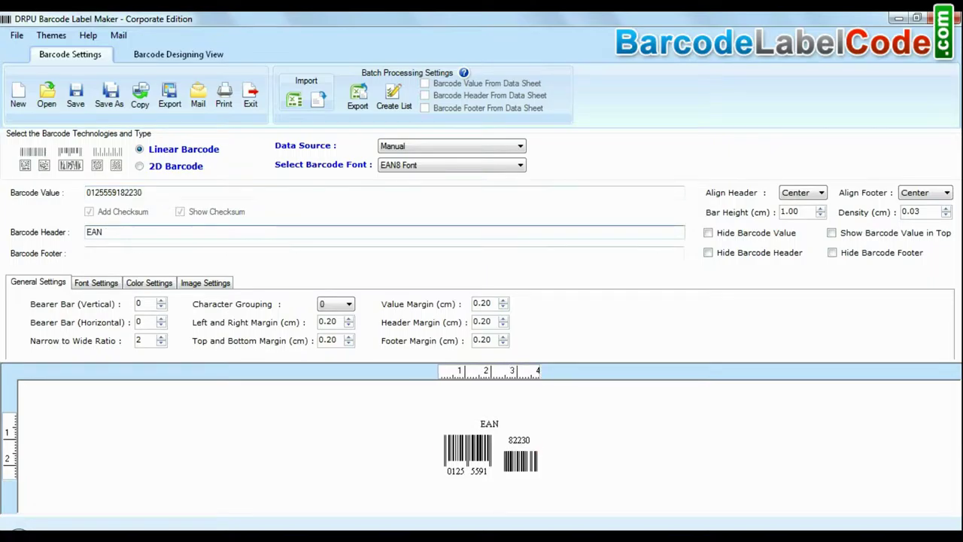
text( 8 Barcode Font)
click(136, 253)
text(Design)
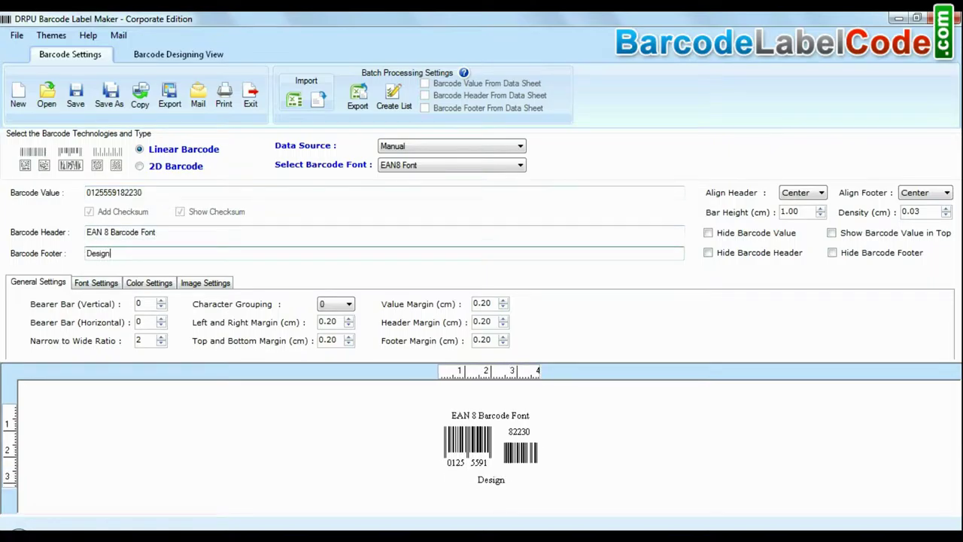
text(ed using DRPU Software)
Make the header font bold, then review the Color and Image settings
click(96, 284)
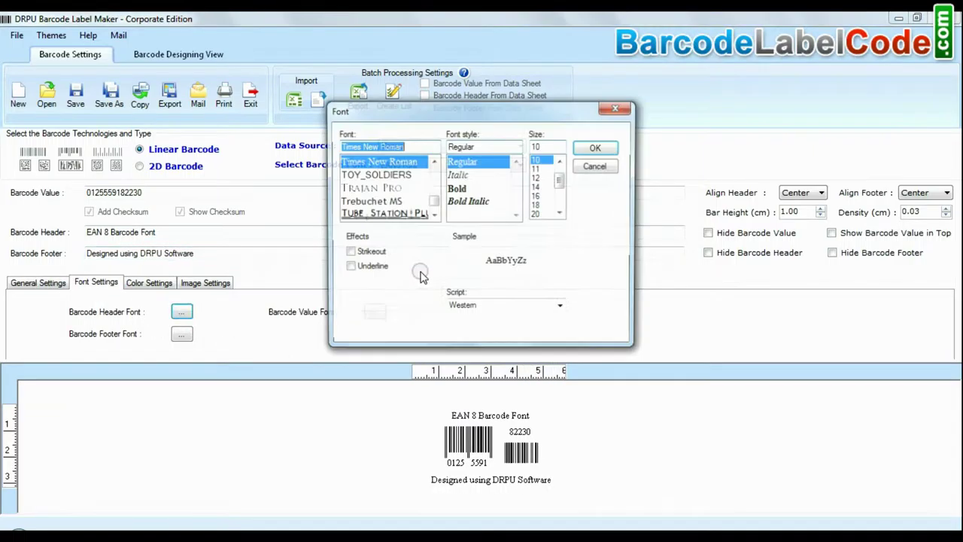
click(474, 190)
click(595, 145)
click(163, 286)
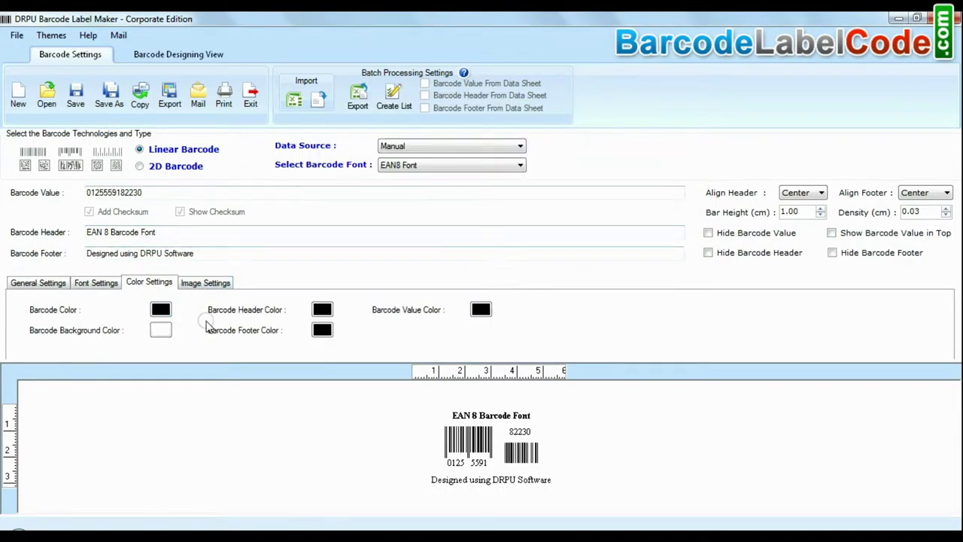
click(212, 283)
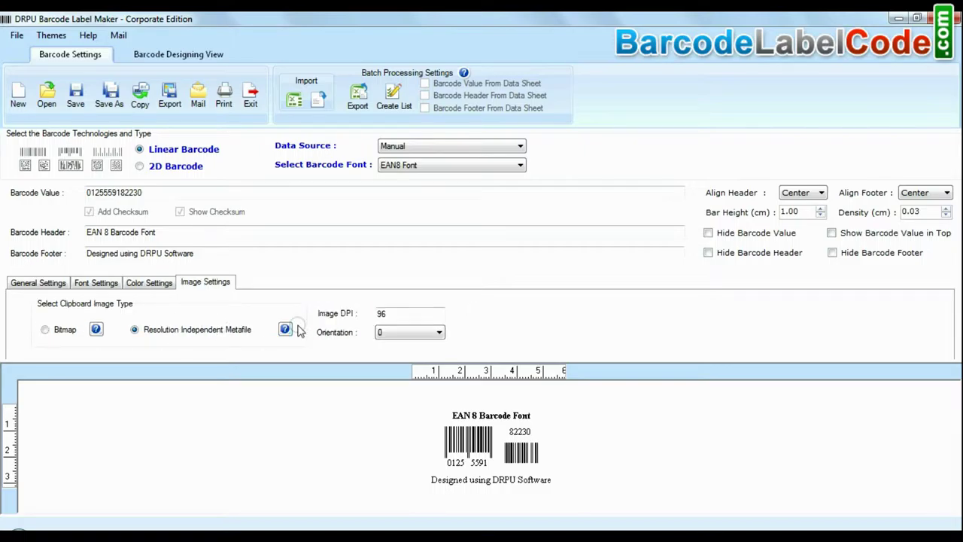
Resize the card to 72 × 50 mm with rounded corners and draw a linear barcode on it
click(172, 54)
click(480, 310)
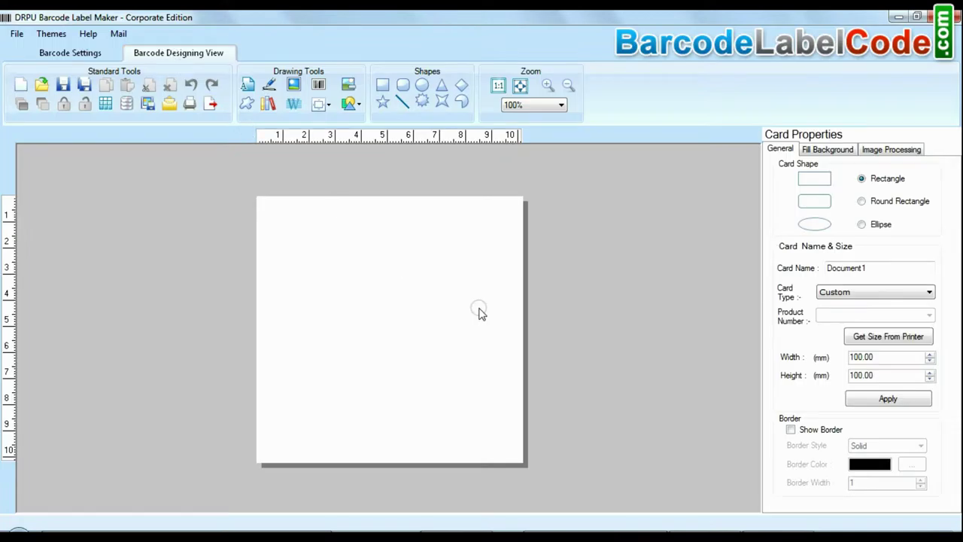
drag(873, 359, 832, 363)
text(72)
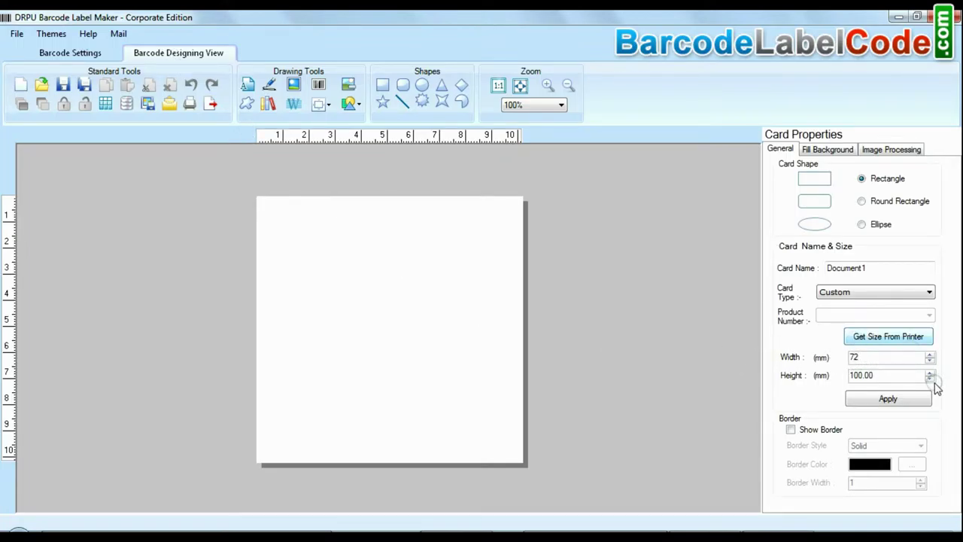
drag(891, 375, 782, 386)
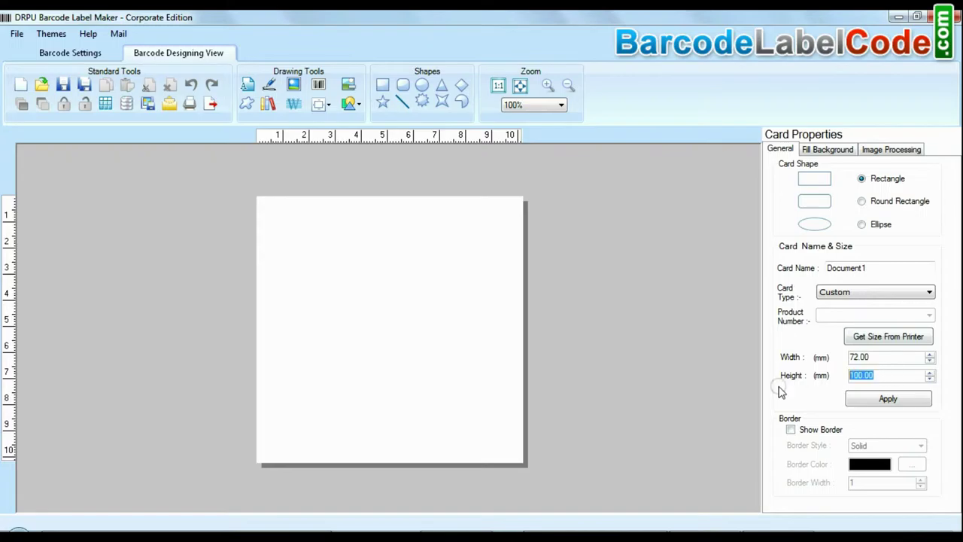
text(50)
click(888, 399)
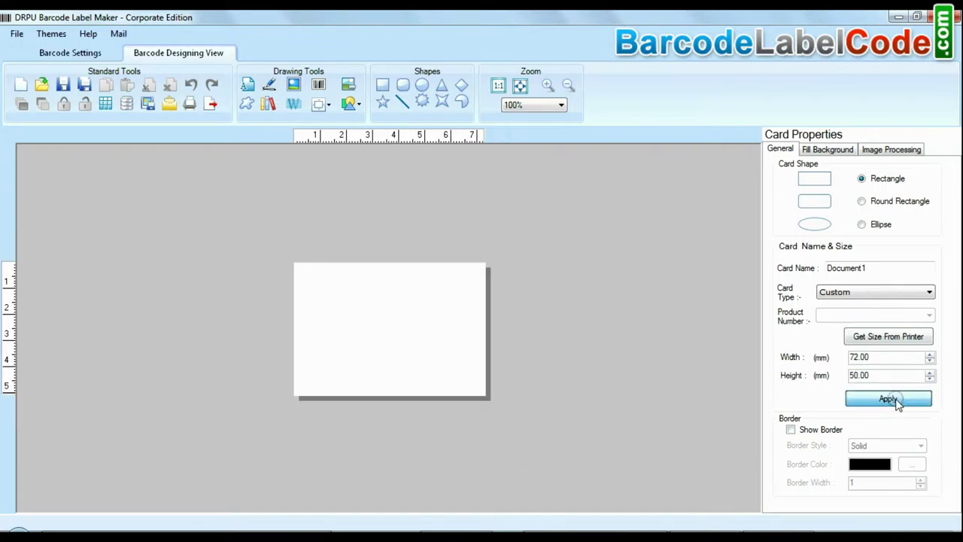
click(861, 201)
click(393, 349)
double_click(397, 325)
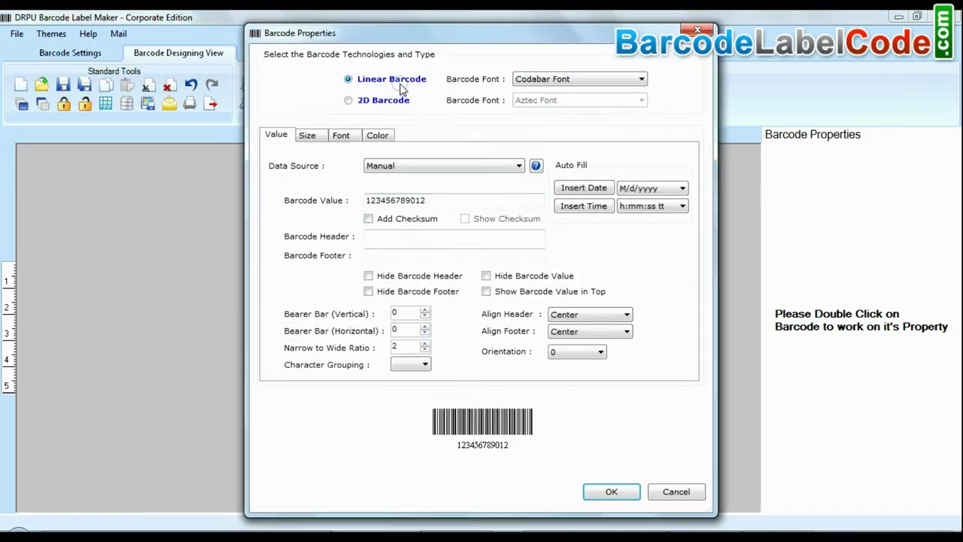
click(575, 80)
click(560, 183)
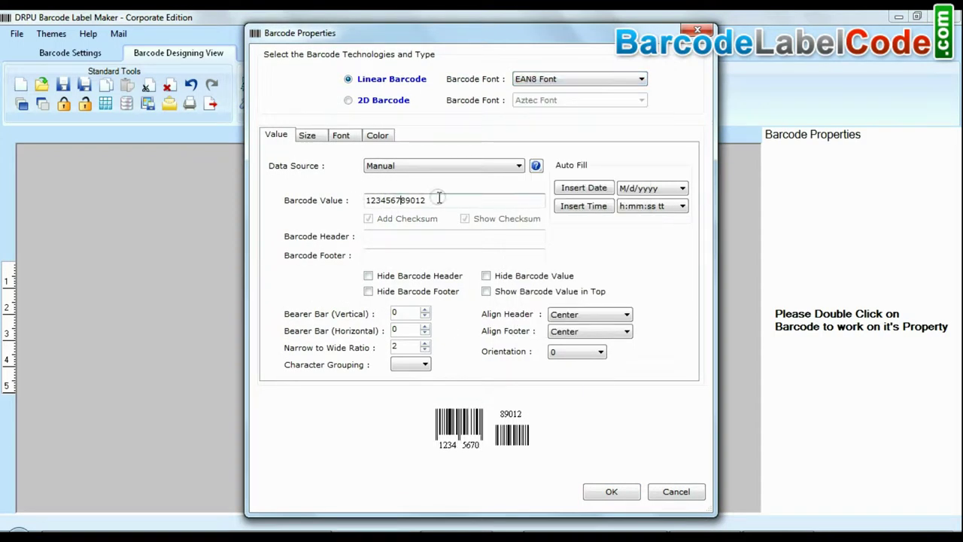
drag(428, 200, 331, 205)
text(0125559182230)
click(376, 235)
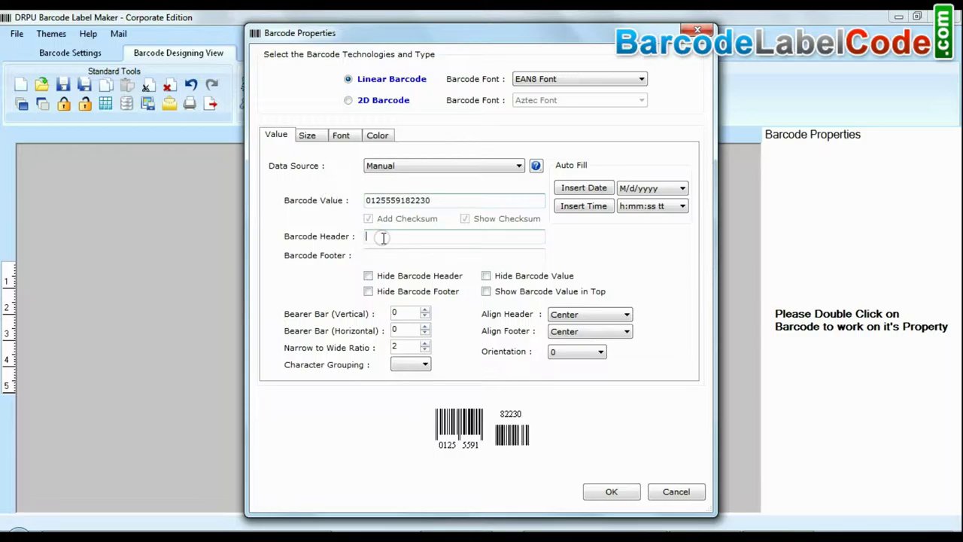
text(EAN 8 BarcodeFont)
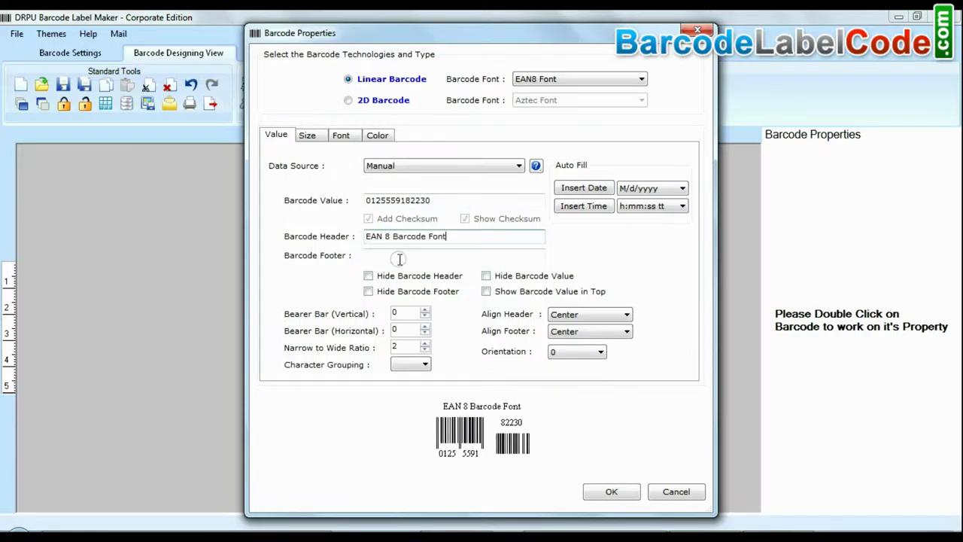
click(402, 257)
text(Designed using DRPU Software)
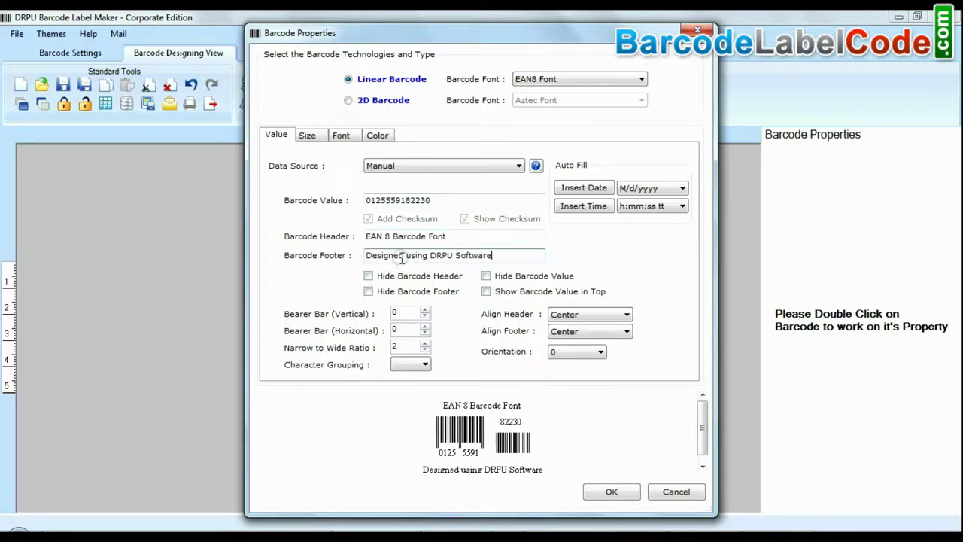
Raise the bar height to 1.1 and make the barcode text font bold
click(306, 134)
click(461, 194)
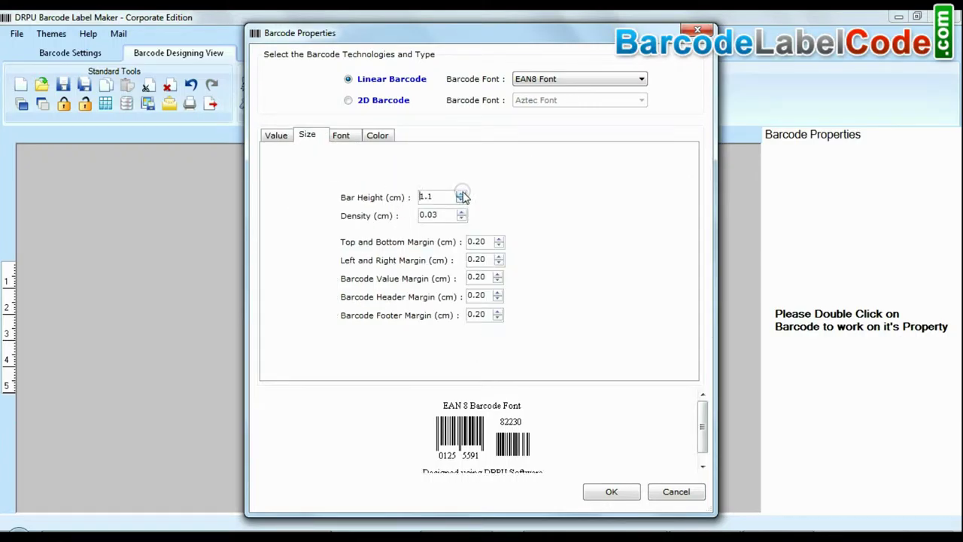
click(340, 135)
click(497, 228)
click(489, 187)
click(596, 146)
click(378, 136)
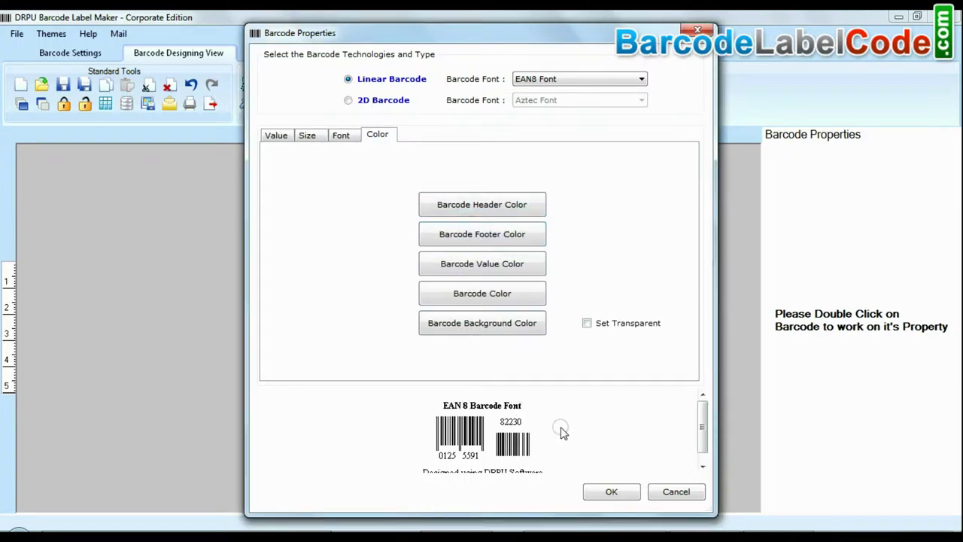
Confirm the barcode changes and add a 2D barcode at the card's top-left
click(611, 492)
click(326, 224)
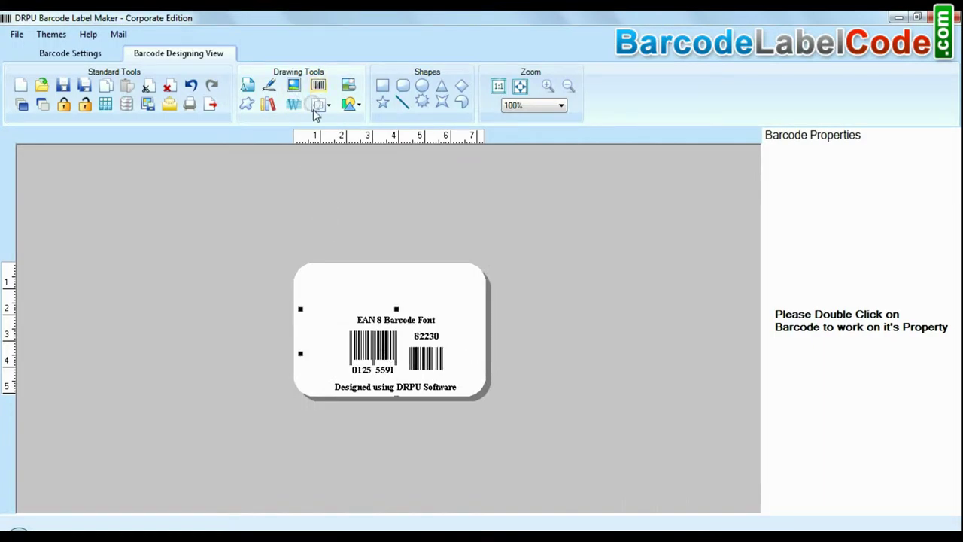
drag(391, 322, 343, 281)
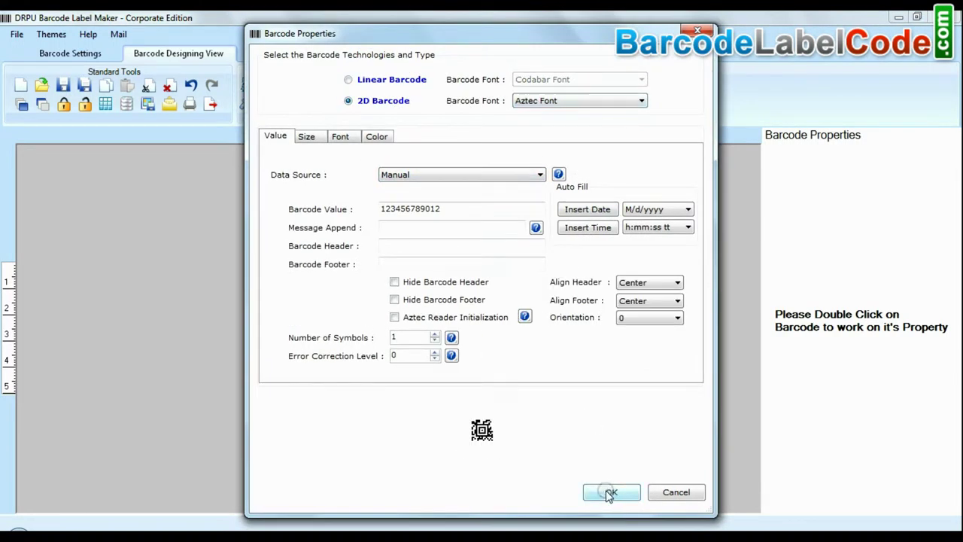
click(610, 490)
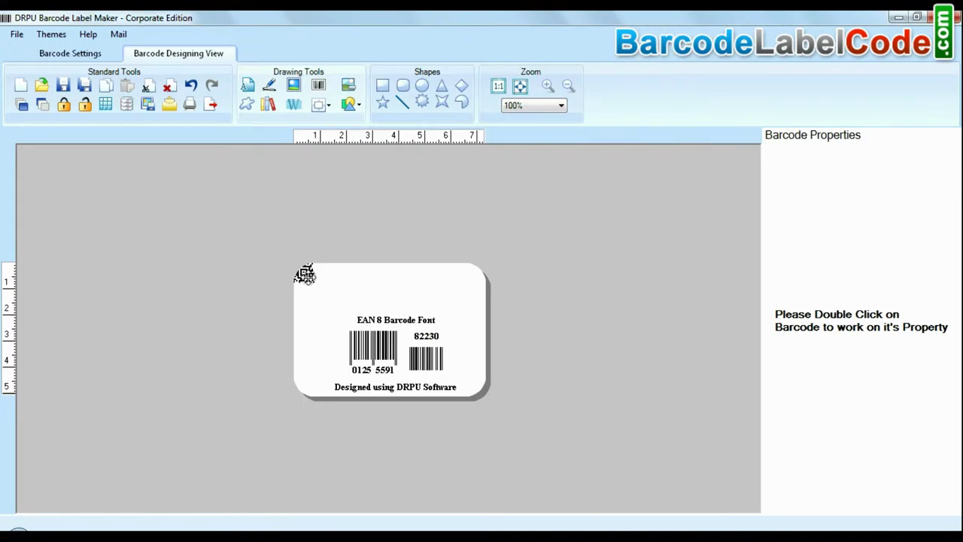
drag(303, 274, 336, 296)
Add a bold, size 14 'Sample of:' text beside the 2D barcode
click(247, 84)
click(378, 335)
drag(379, 335, 386, 298)
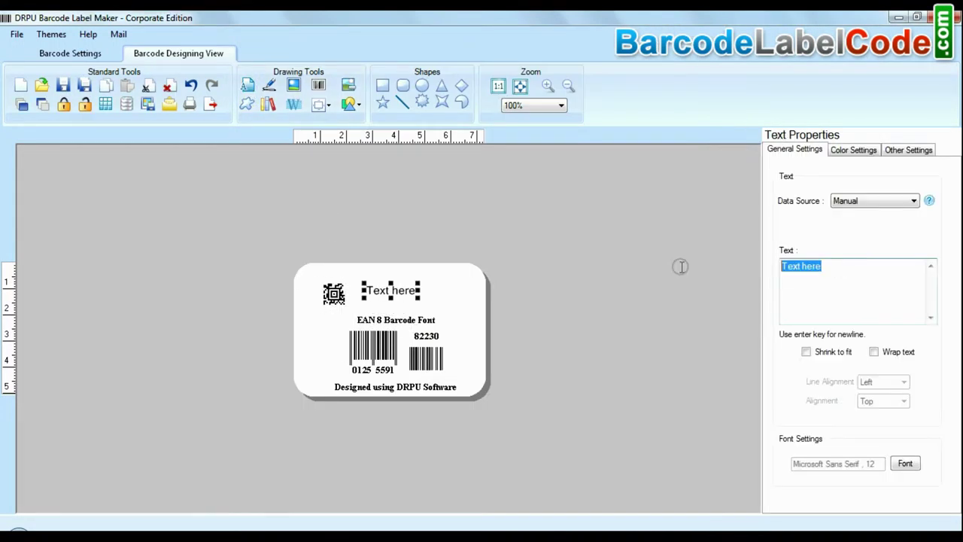
text(Sample of:)
click(905, 462)
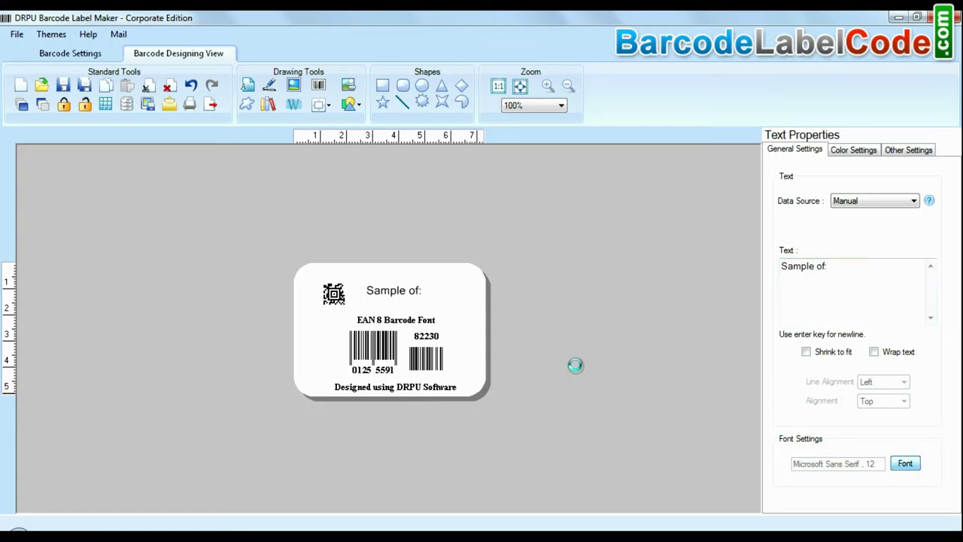
click(503, 187)
click(537, 167)
click(596, 146)
click(394, 293)
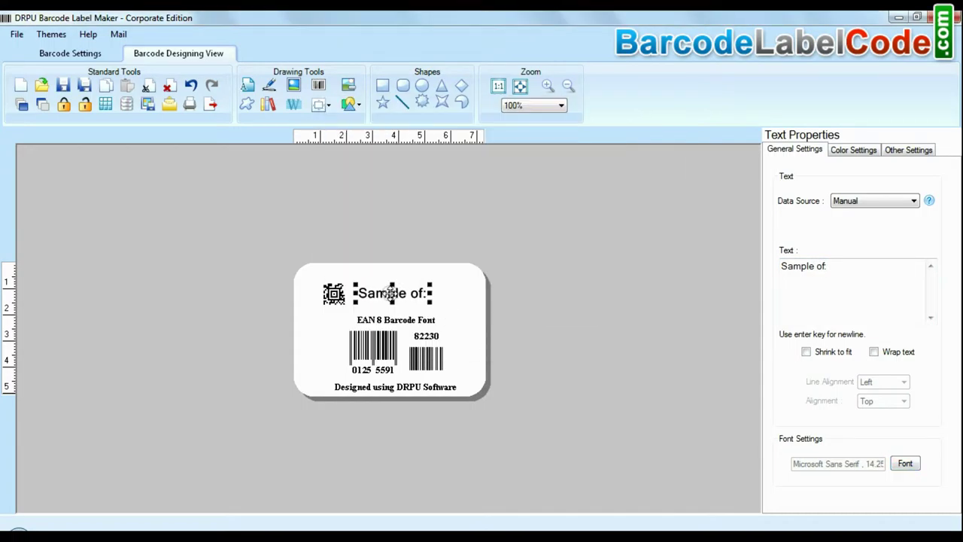
Browse the picture, custom shape (Building), library image and watermark options without inserting anything
click(293, 86)
click(645, 444)
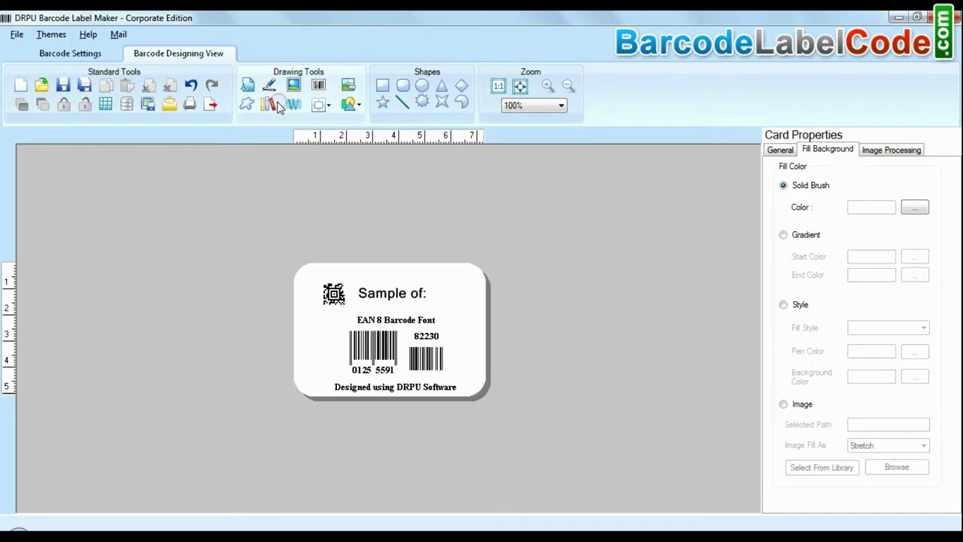
click(248, 103)
click(794, 171)
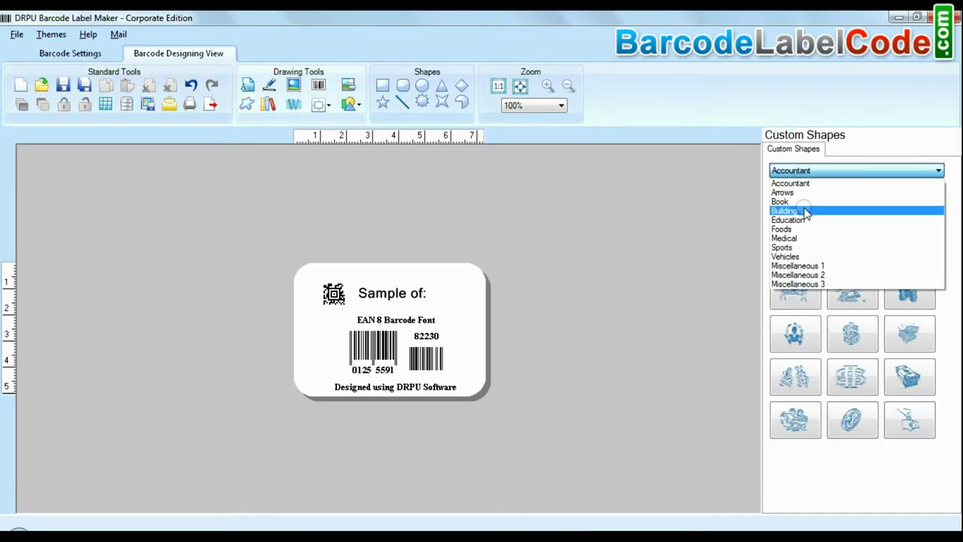
click(789, 209)
click(267, 106)
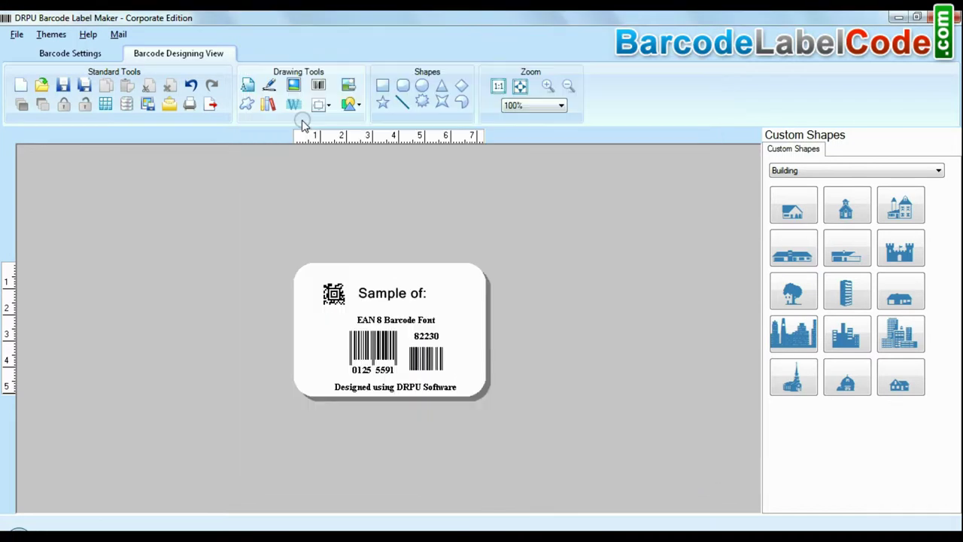
click(294, 104)
Add a rectangle near the label's top-left corner
click(354, 105)
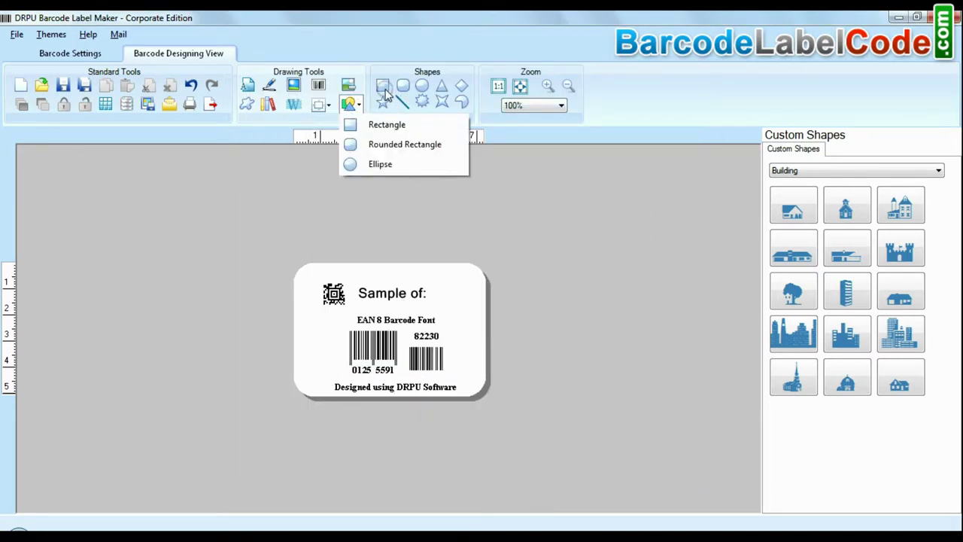
click(385, 125)
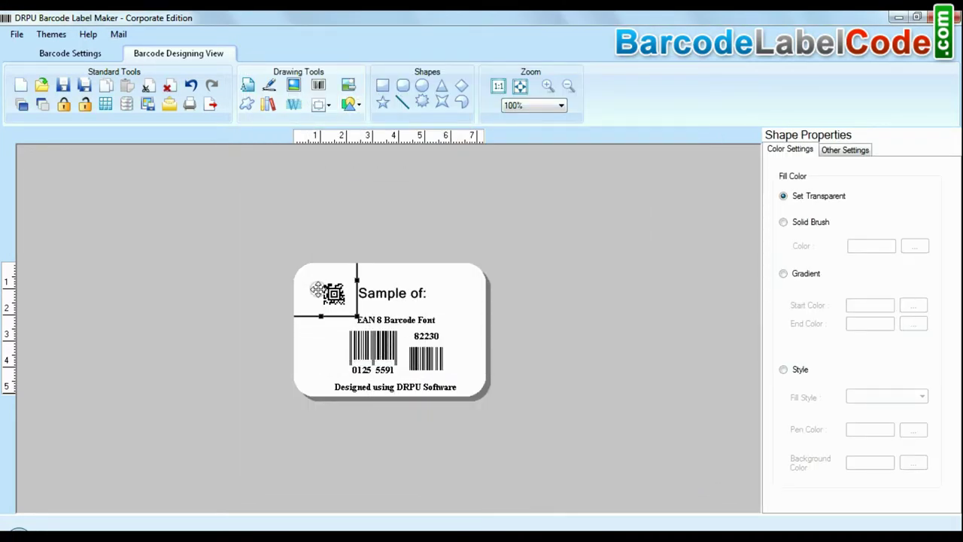
click(127, 104)
text(List one)
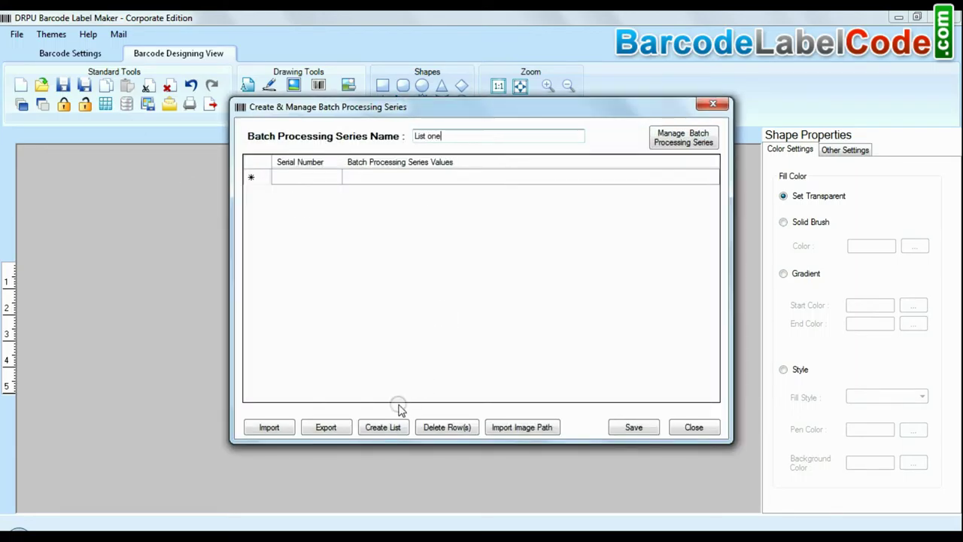
Generate the sequential series ABC1E to ABC10E for batch list 'List one', then close the manager
click(383, 426)
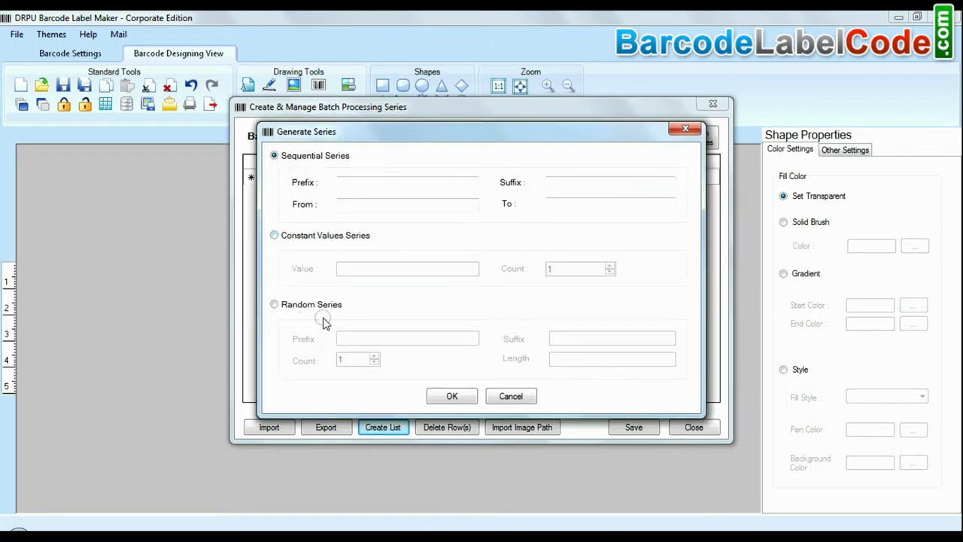
click(340, 185)
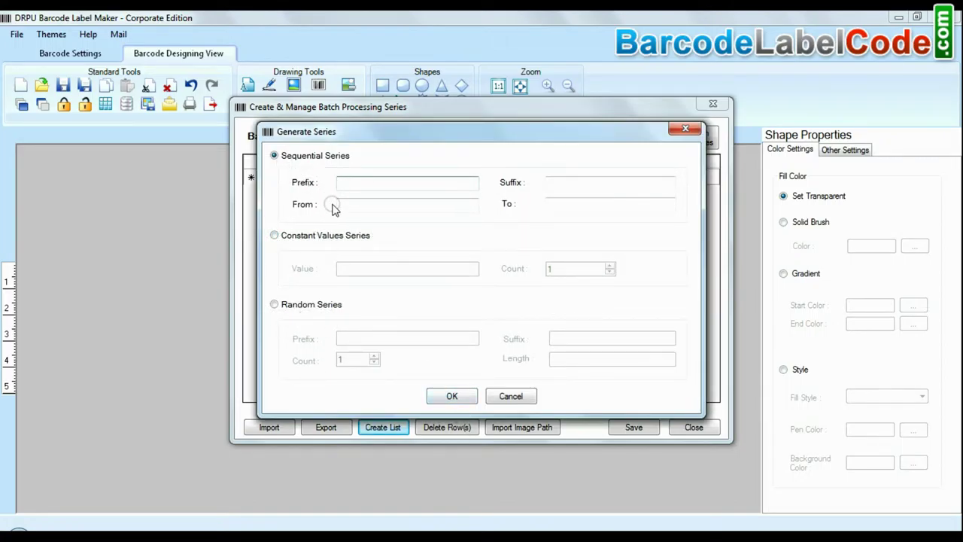
text(ABC)
click(598, 185)
text(E)
click(420, 210)
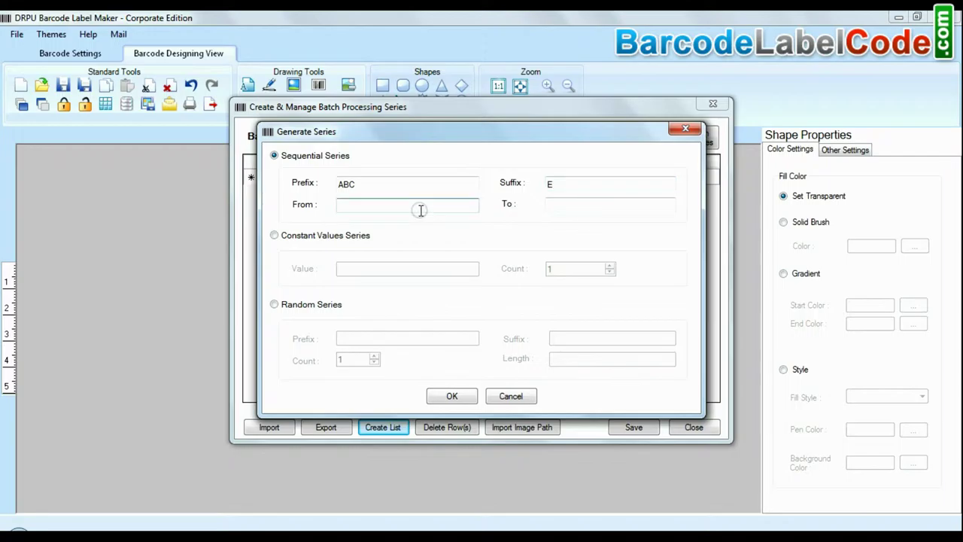
click(628, 203)
text(1)
click(449, 396)
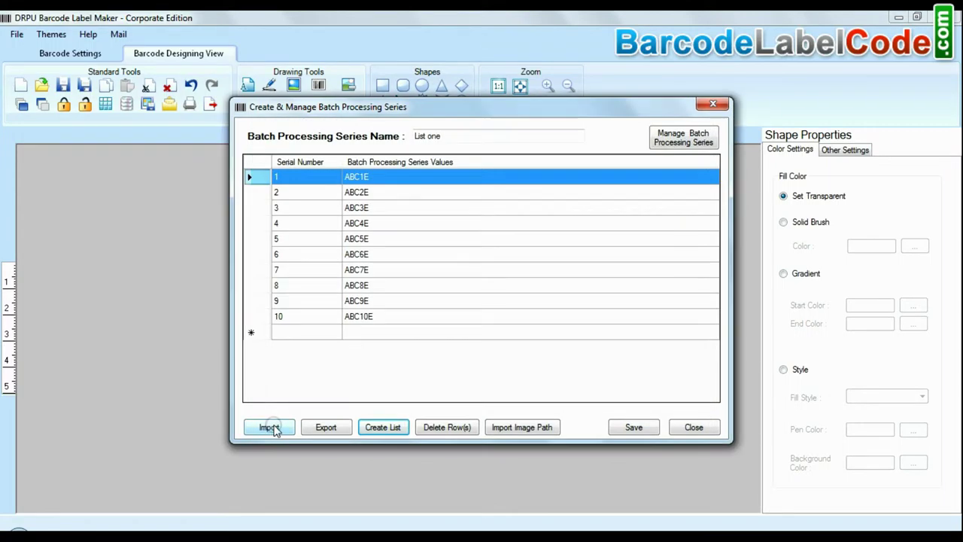
click(675, 427)
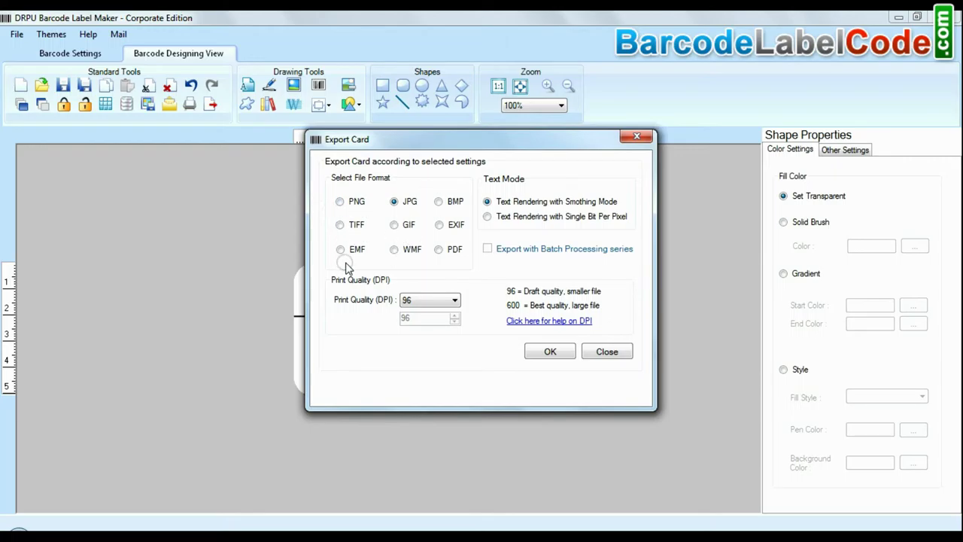
Close the card export settings and the e-mail form without exporting or sending
click(598, 352)
click(155, 109)
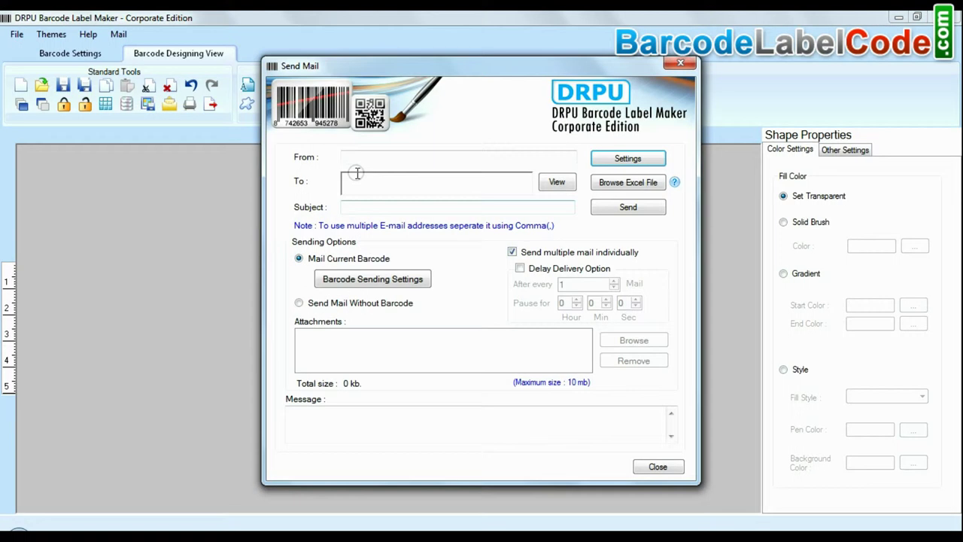
click(658, 468)
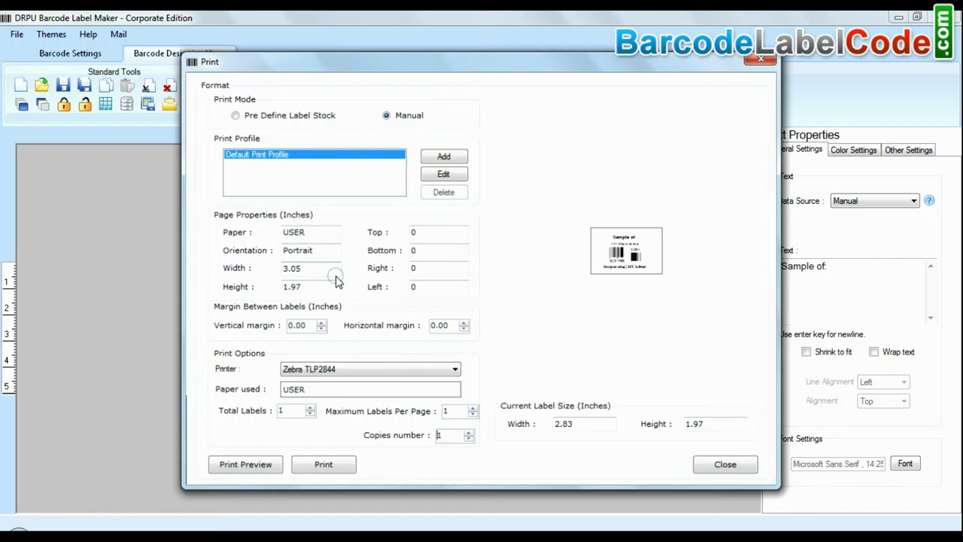
Switch to predefined label stock and try Avery A4 products 2496 and 32060
click(258, 115)
click(386, 114)
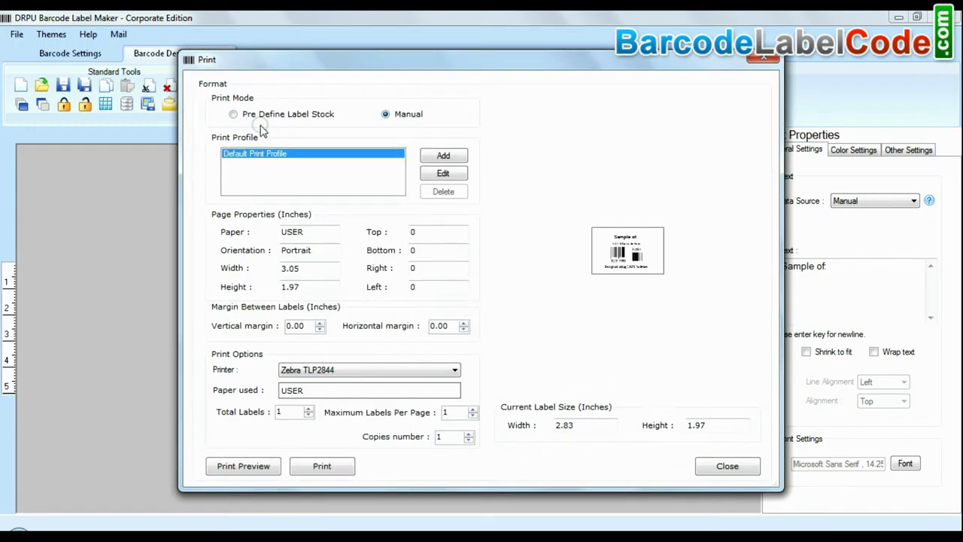
click(266, 116)
click(366, 154)
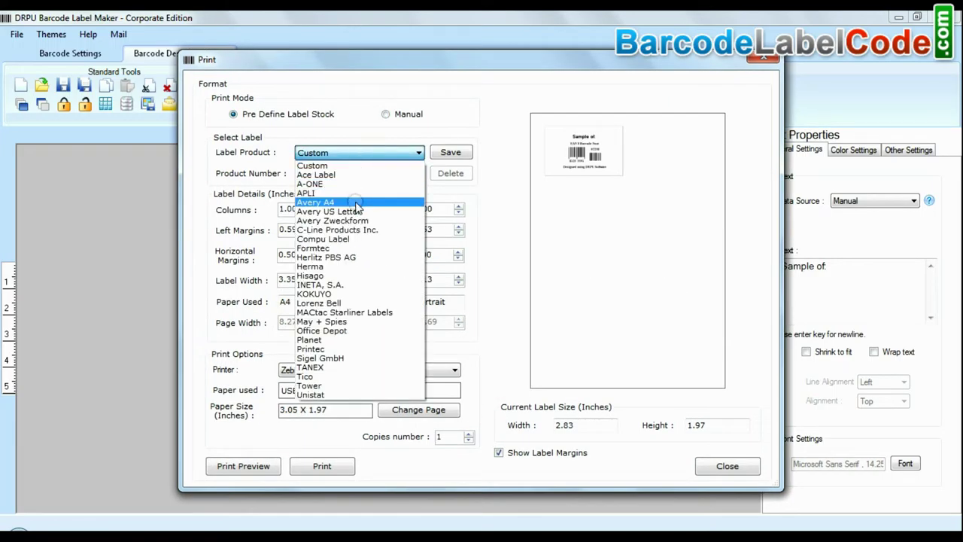
click(357, 205)
click(359, 174)
click(316, 186)
click(359, 173)
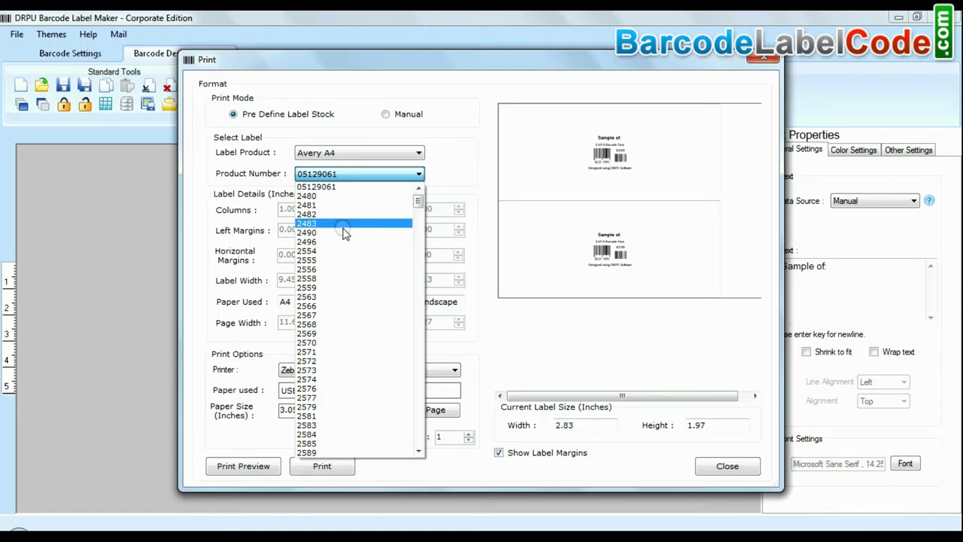
click(345, 242)
click(359, 173)
scroll(362, 301, down, 6)
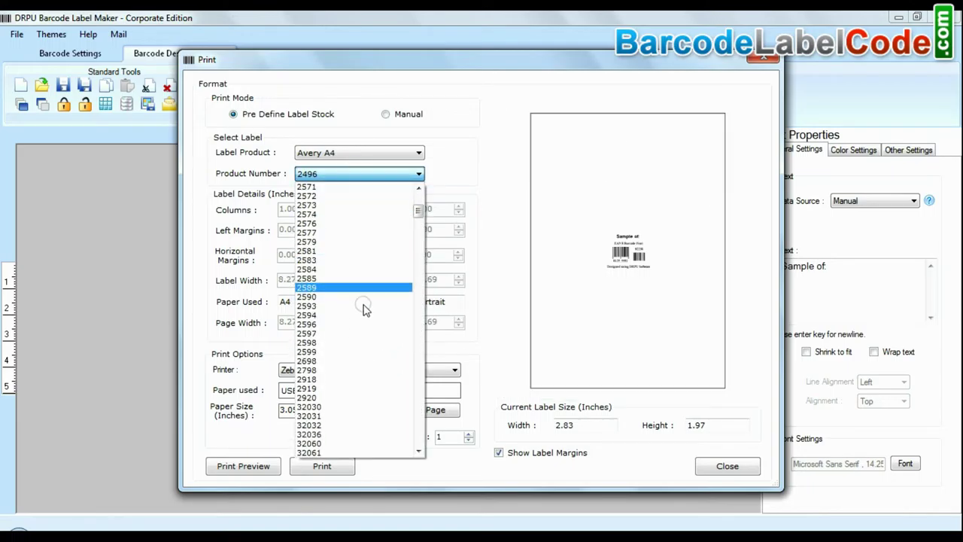
click(353, 388)
Try Formtec label stock, sheets 3111 and then 3676
click(364, 154)
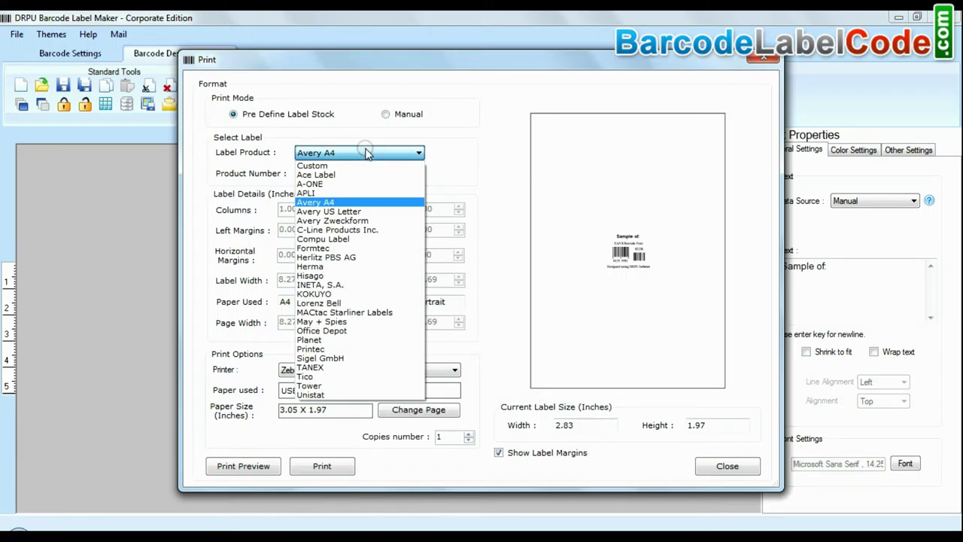
click(346, 249)
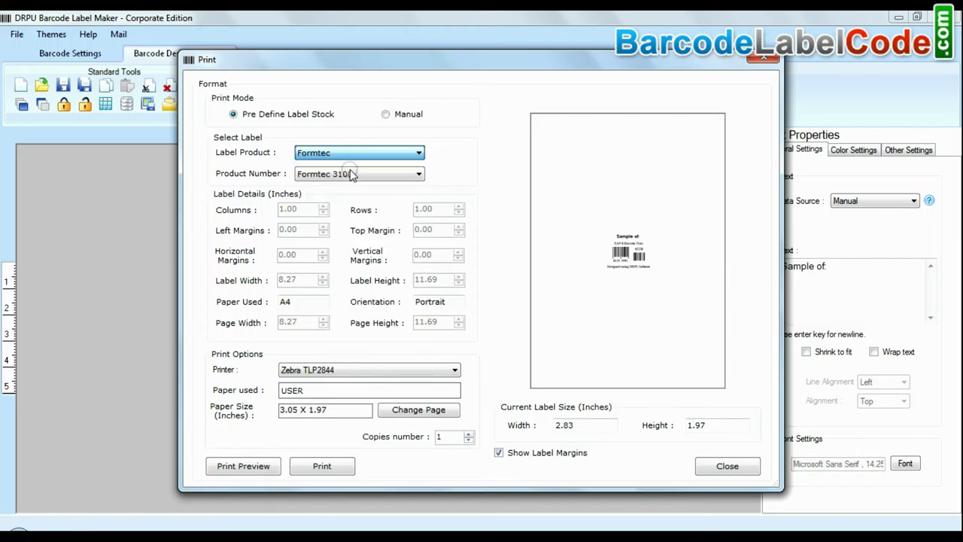
click(358, 175)
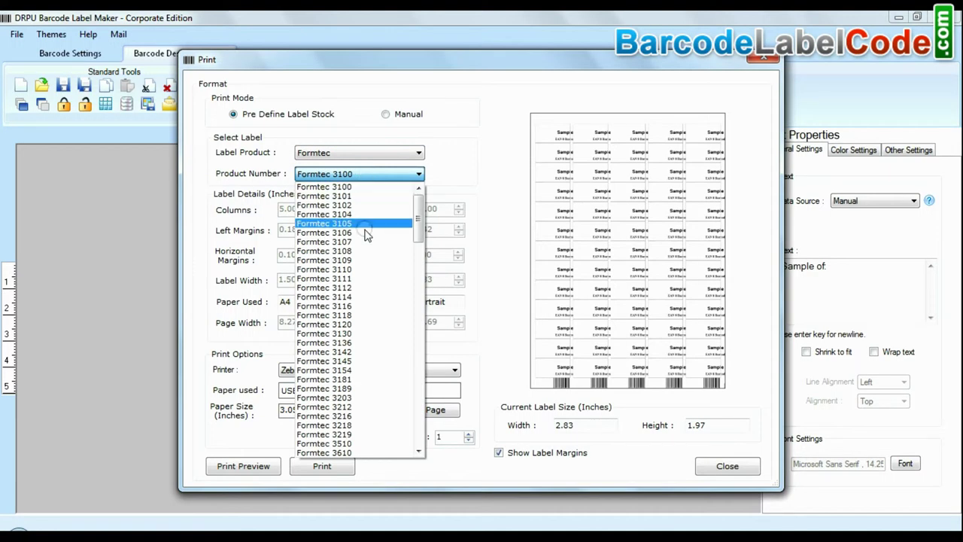
click(357, 280)
click(374, 175)
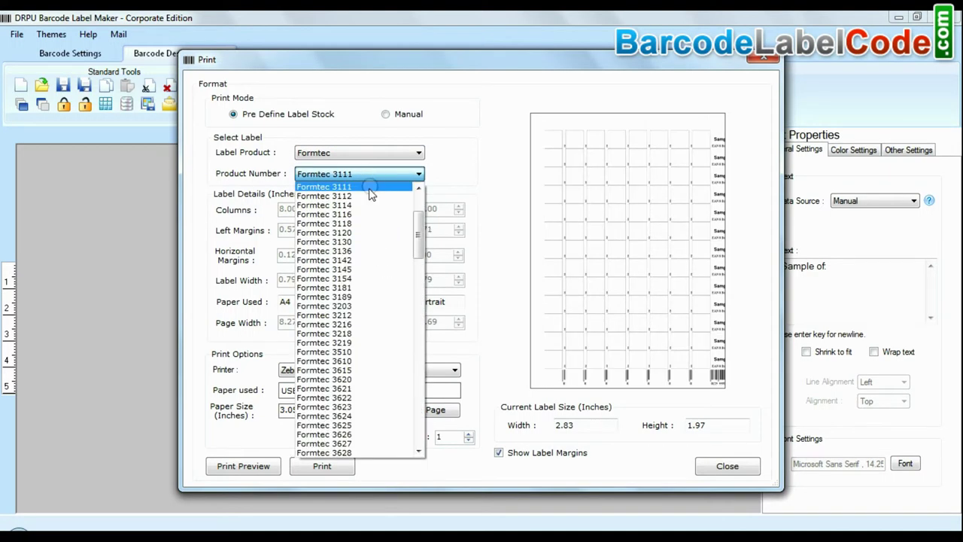
scroll(355, 338, down, 5)
click(355, 371)
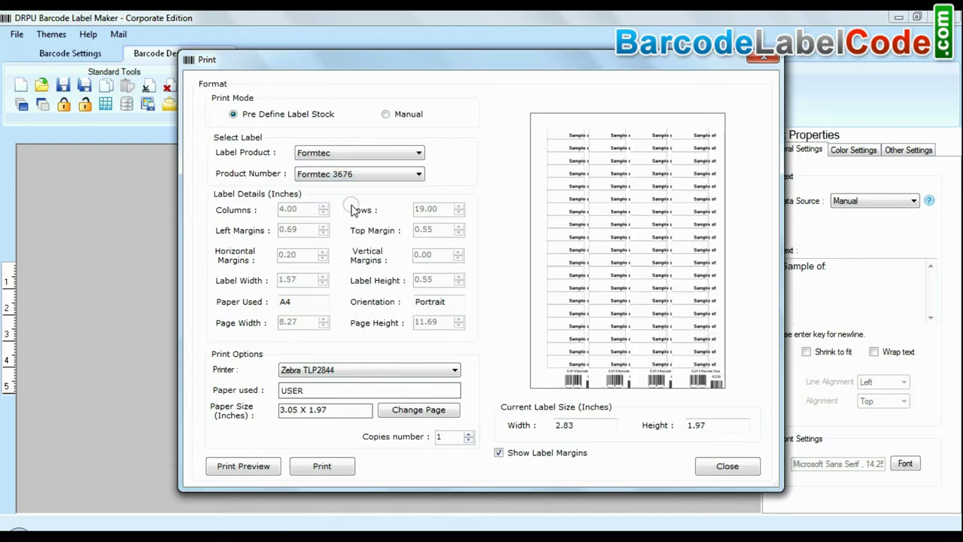
Try Herma label stock, sheets HERMA 10017 and then 10806 recycling labels
click(369, 155)
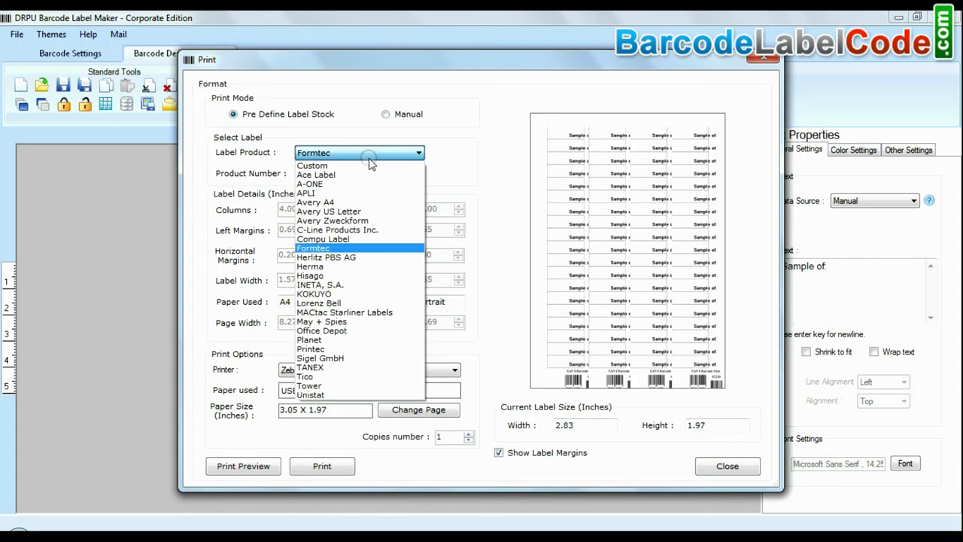
click(346, 268)
click(359, 173)
click(346, 334)
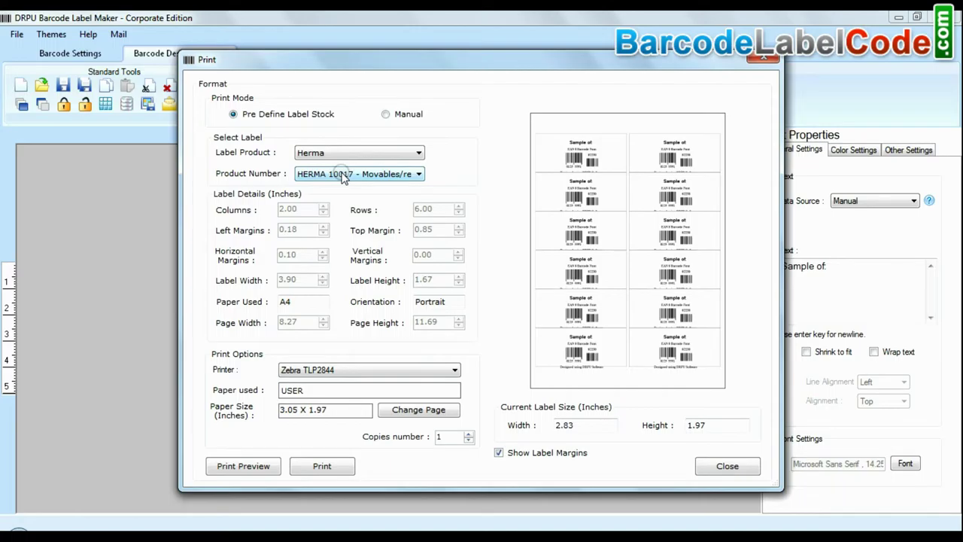
click(343, 175)
scroll(348, 339, down, 5)
click(348, 352)
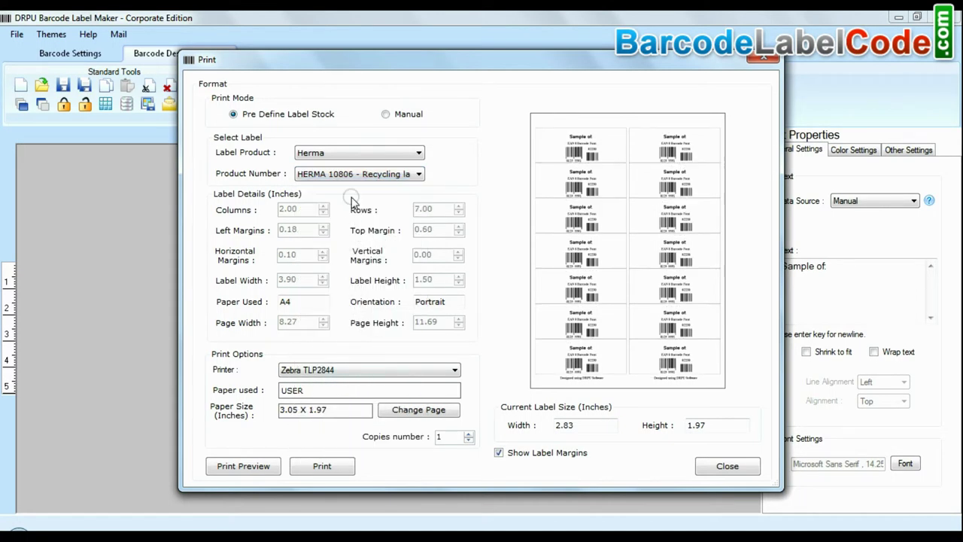
Try Planet 'White labels in box11' and another Planet product, then choose a Custom sheet
click(354, 154)
click(345, 339)
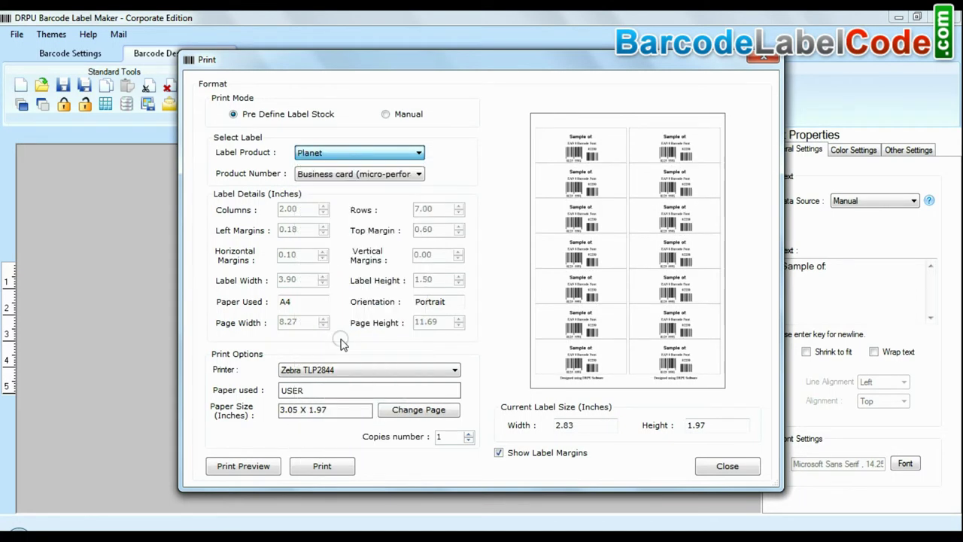
click(384, 175)
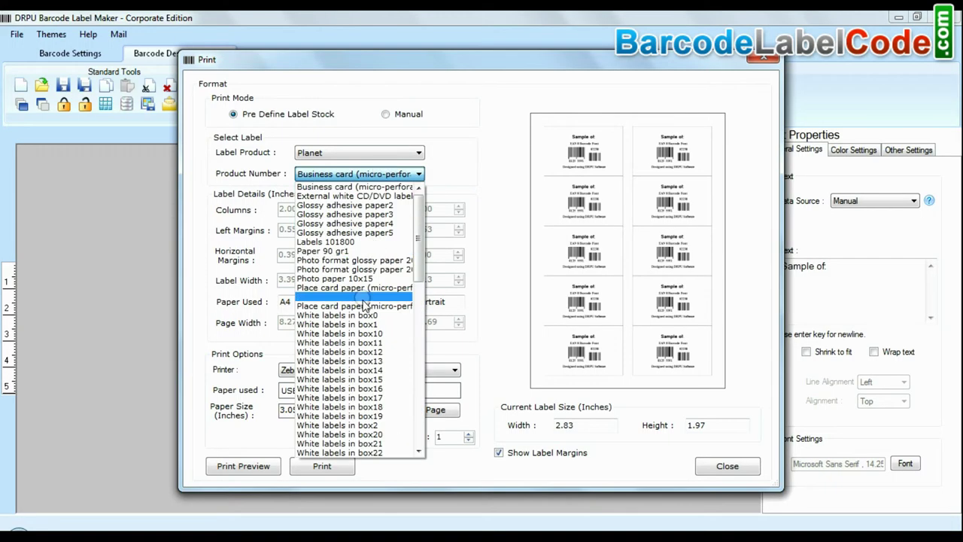
click(361, 340)
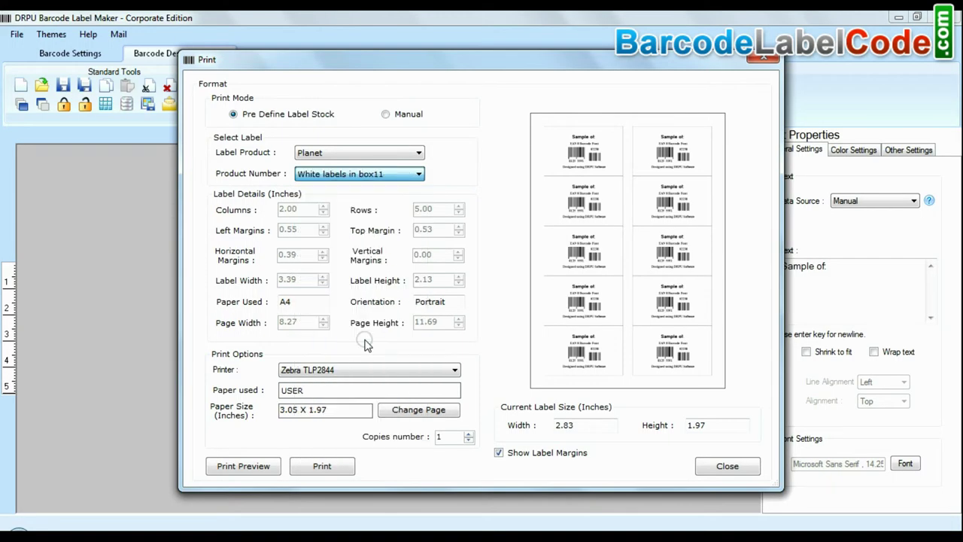
click(346, 175)
click(357, 426)
click(362, 154)
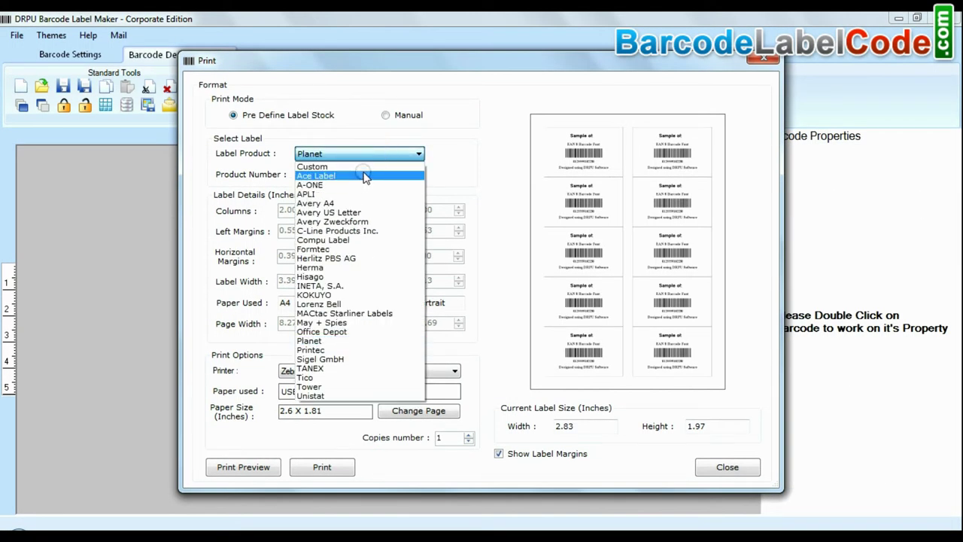
click(361, 166)
Adjust the custom sheet's top margin and select the HP LaserJet CP 1025 printer
click(458, 235)
click(431, 378)
click(421, 403)
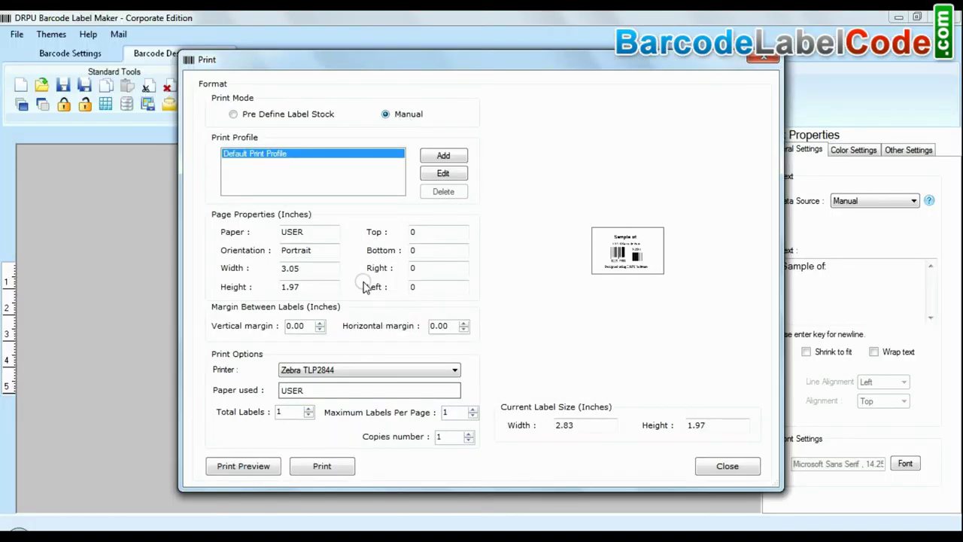
Keep Zebra TLP2844 selected as the printer
click(370, 372)
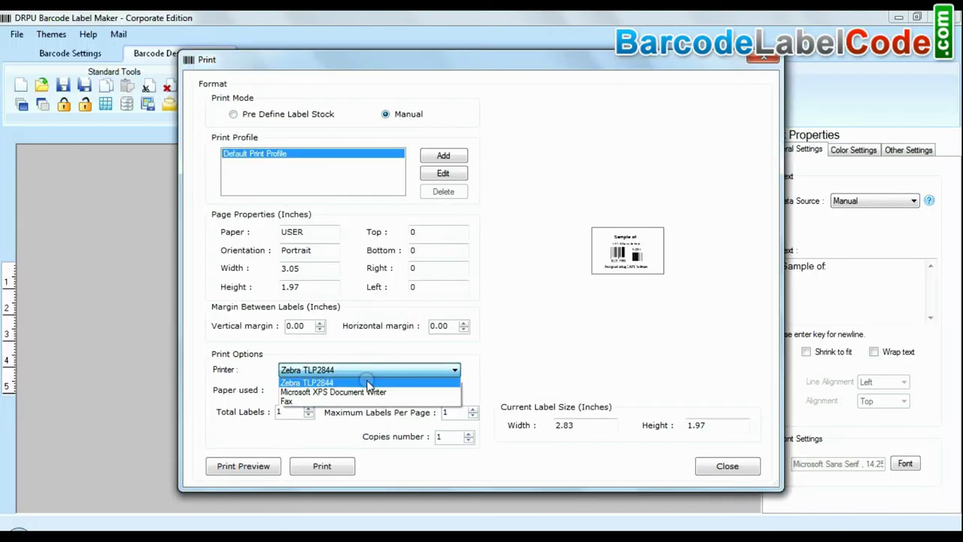
click(369, 383)
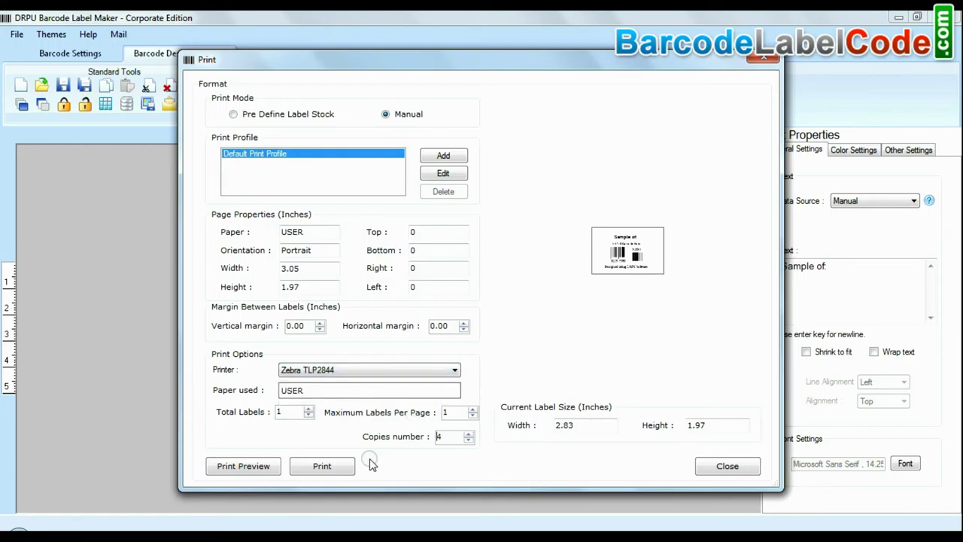